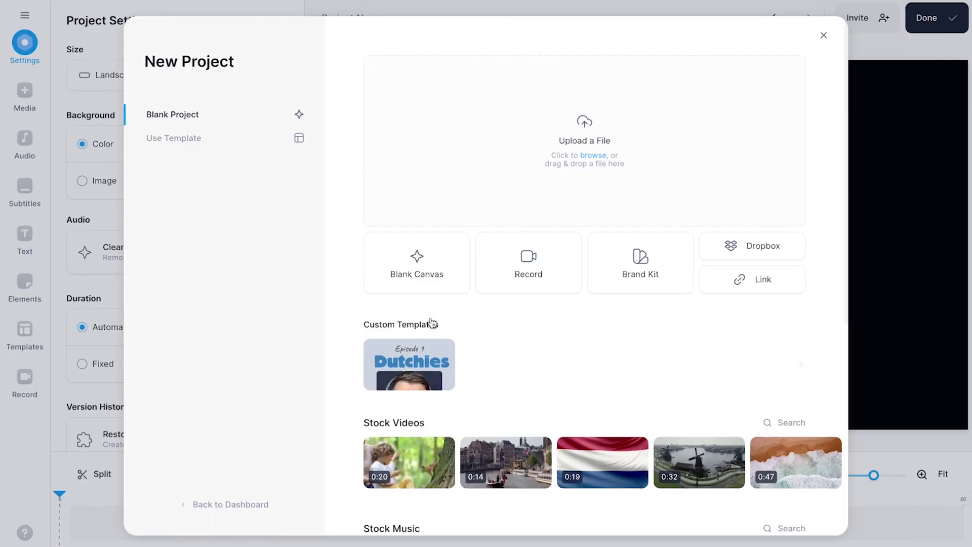
- Start a Blank Canvas project with a Landscape (16:9) size and black background
left_click(438, 286)
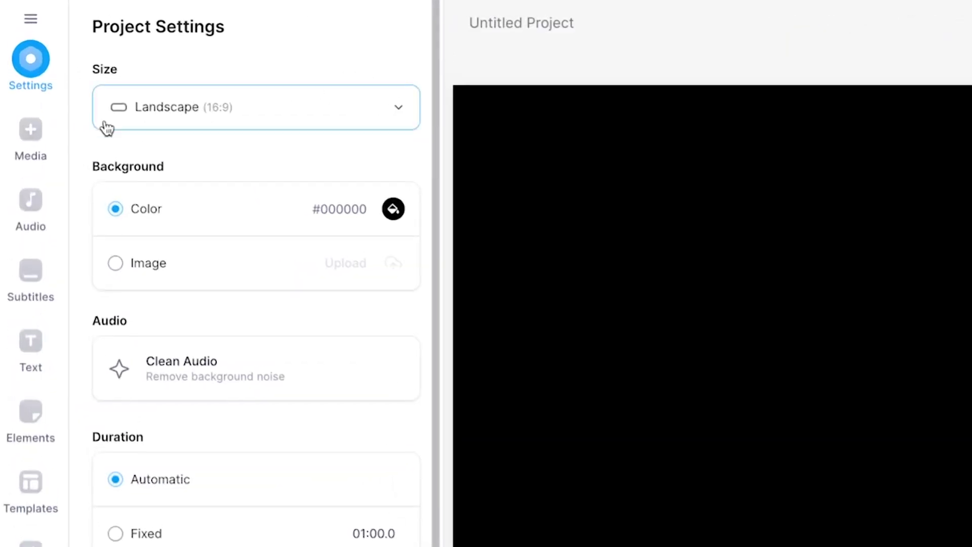
- Show the Add Audio choices: Voiceover, Text To Speech and Stock Music
left_click(41, 208)
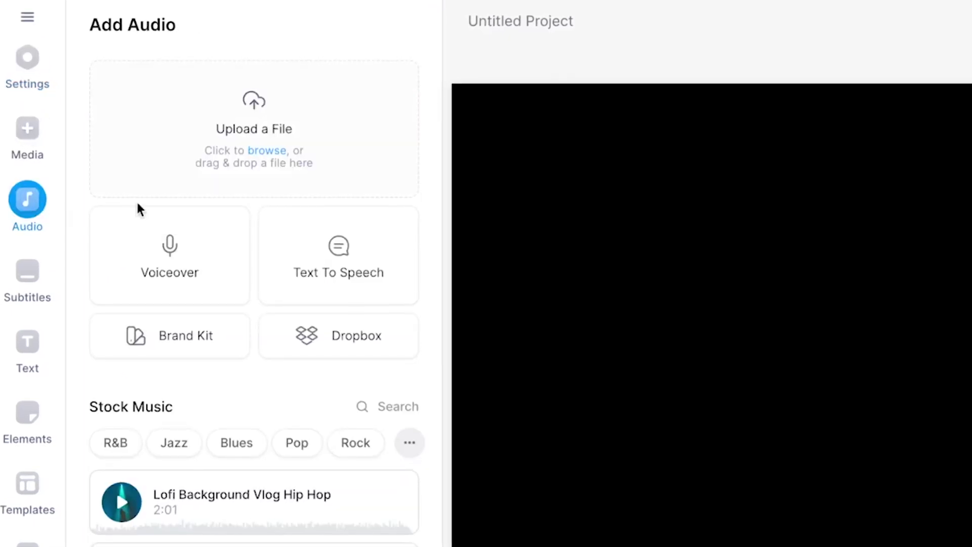
- Set up Text To Speech with English (US) and the male voice Eric
left_click(332, 286)
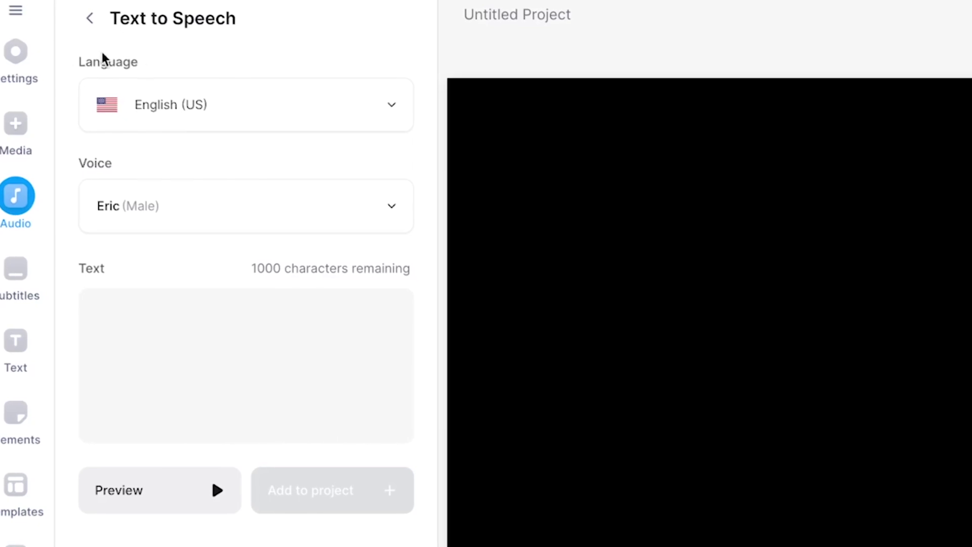
left_click(214, 96)
scroll(247, 244, "down", 10)
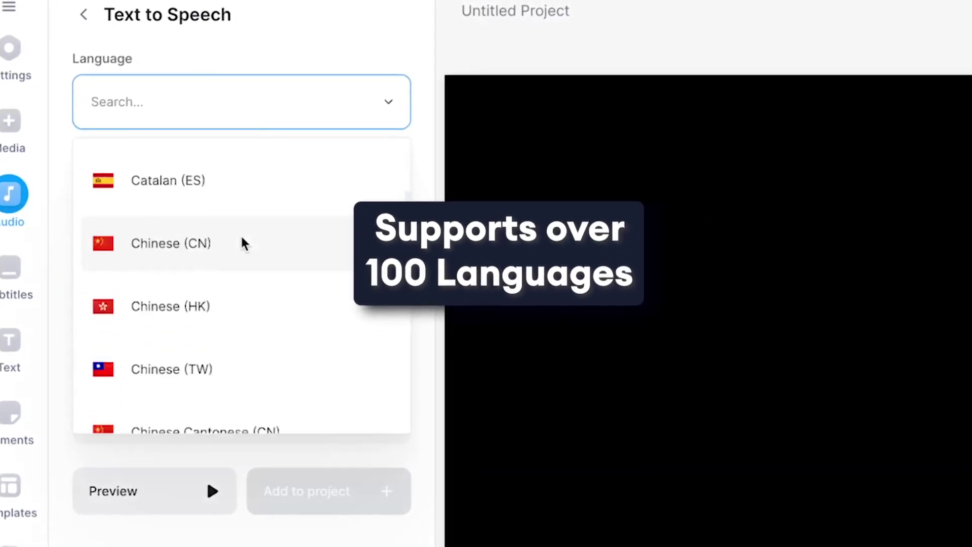
scroll(242, 241, "down", 5)
left_click(189, 94)
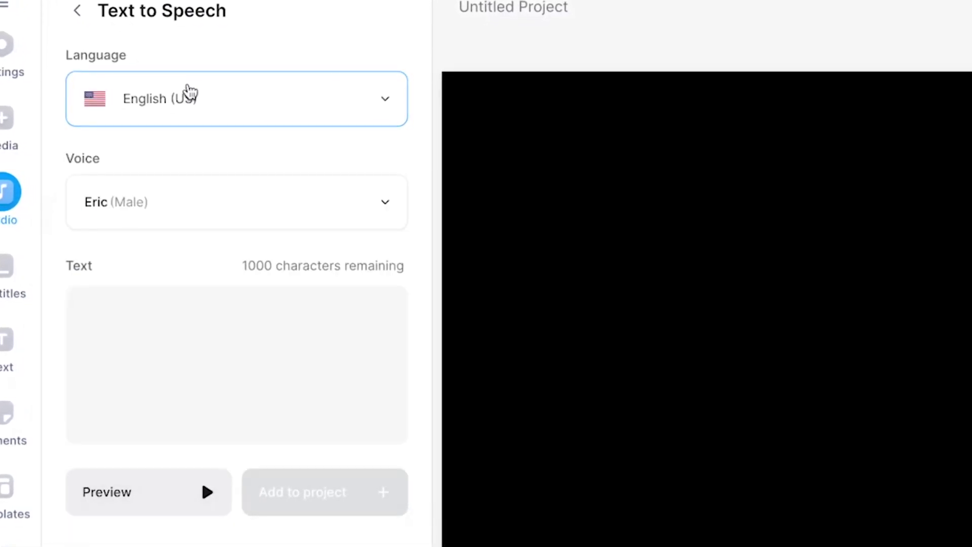
left_click(185, 208)
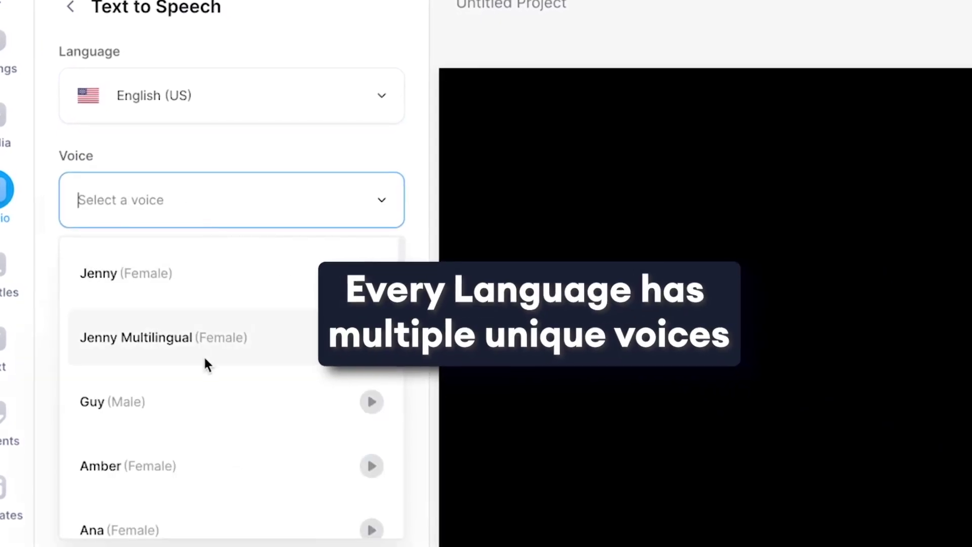
scroll(200, 355, "down", 10)
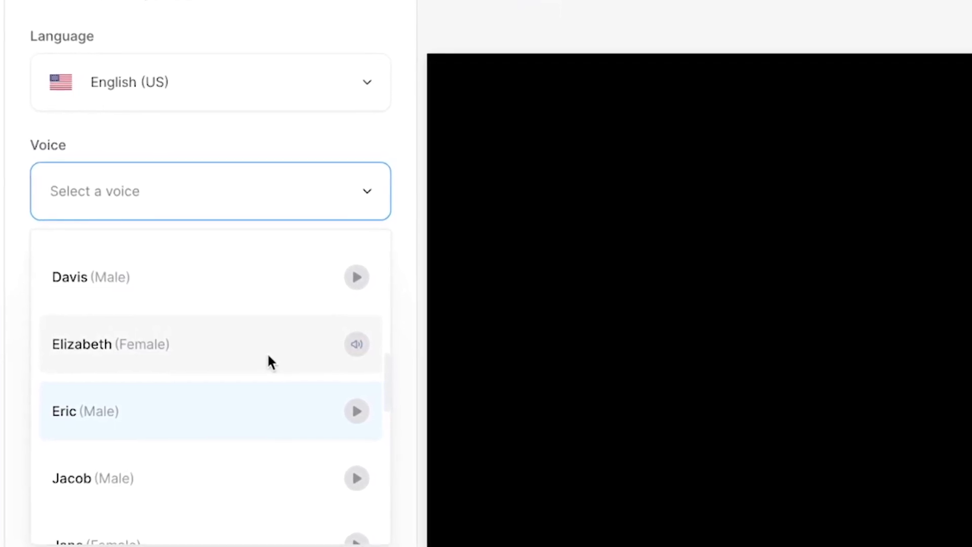
scroll(253, 374, "down", 1)
left_click(360, 365)
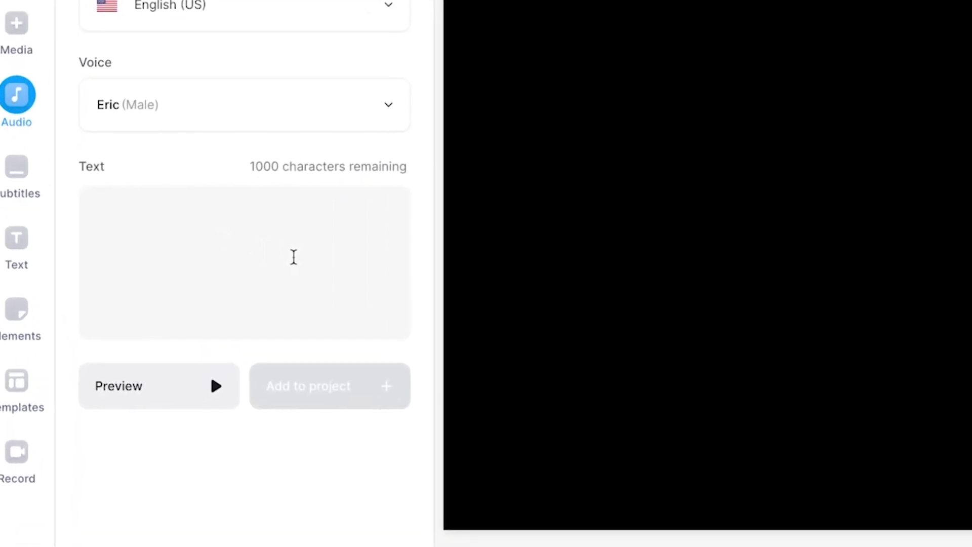
- Preview the voice with the test text 'Hello', then select the squirrel facts script in Notes
left_click(288, 257)
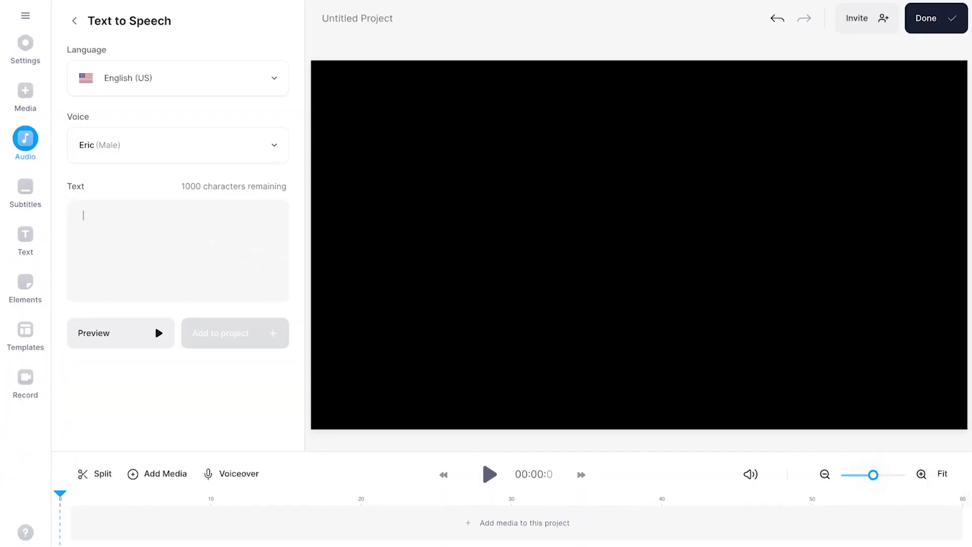
type("Hello")
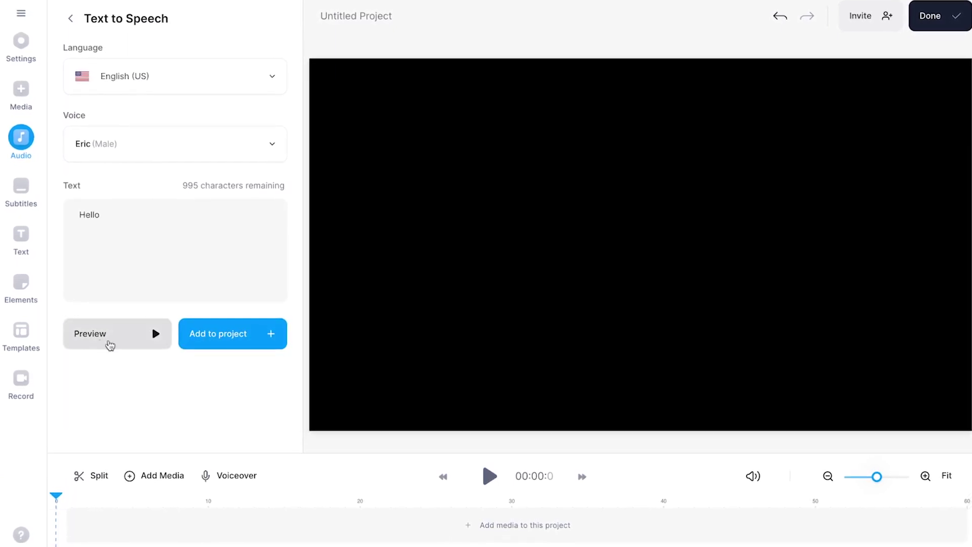
left_click(114, 344)
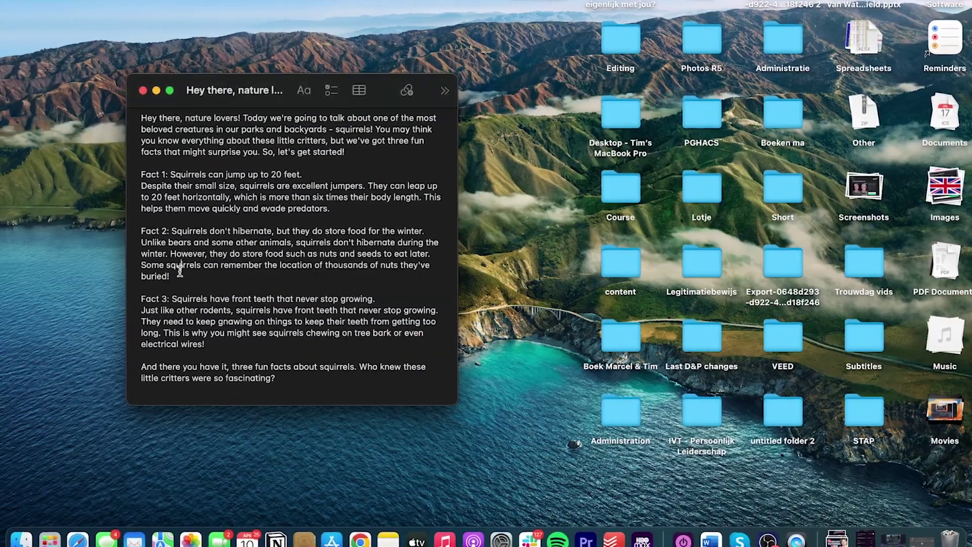
left_click_drag(180, 271, 128, 120)
- Generate narration from the pasted squirrel facts script, play it back, then paste the Fact 3 text
key("ctrl+Right")
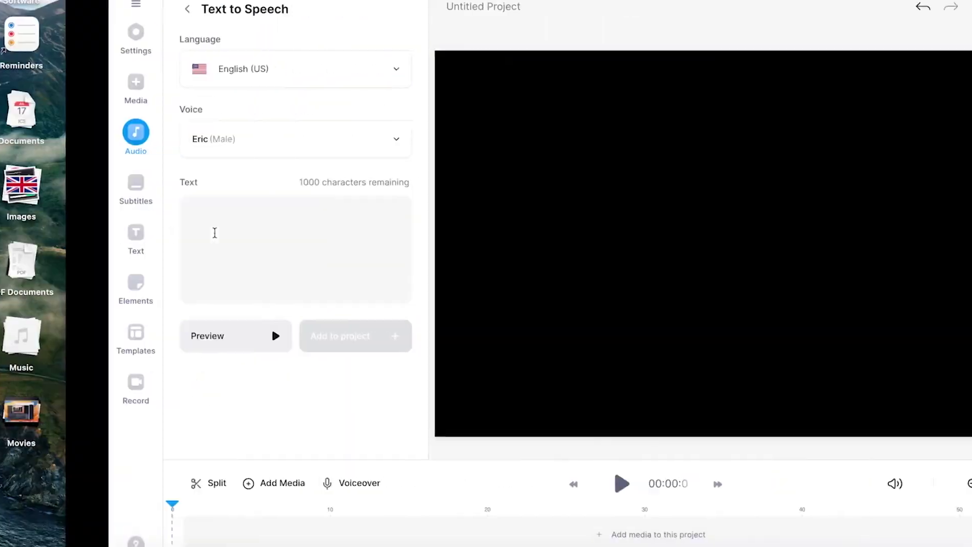
key("super+v")
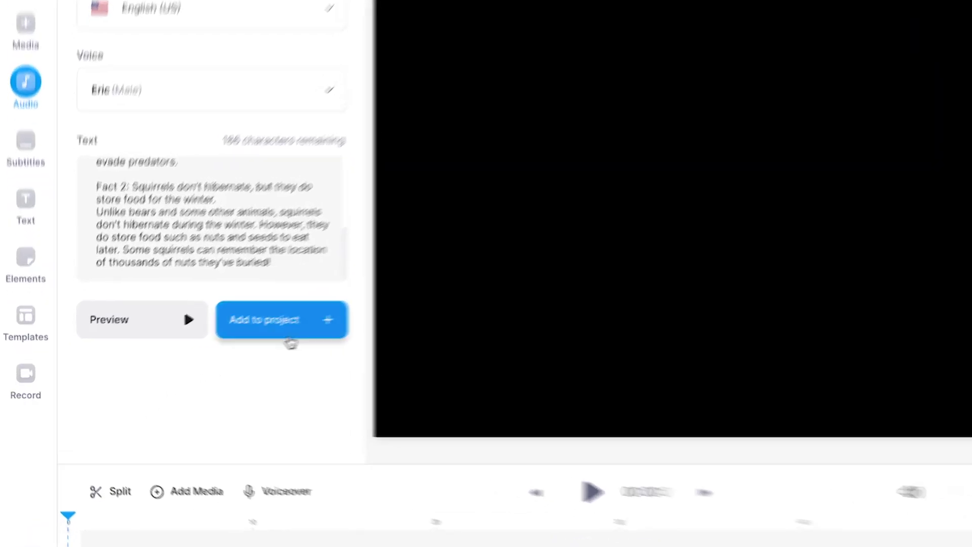
left_click(288, 337)
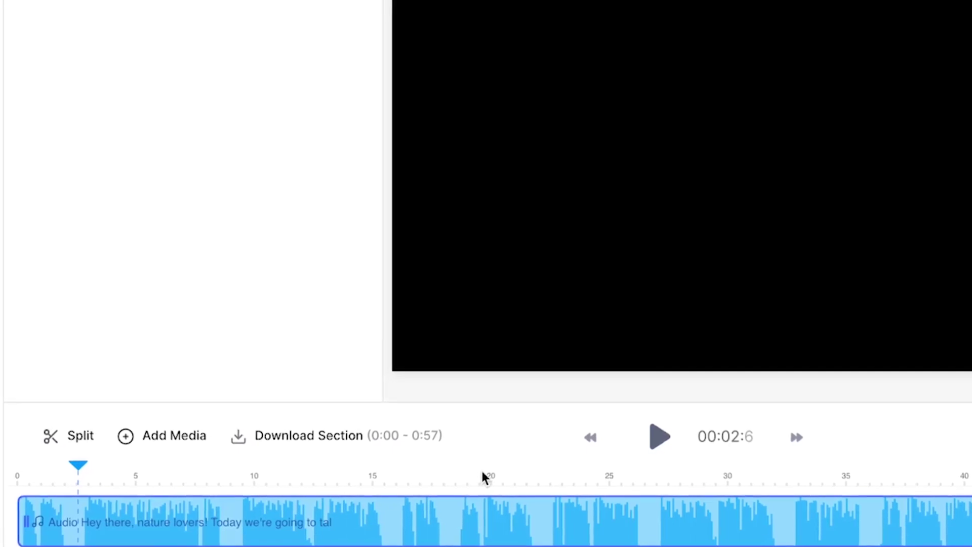
key("space")
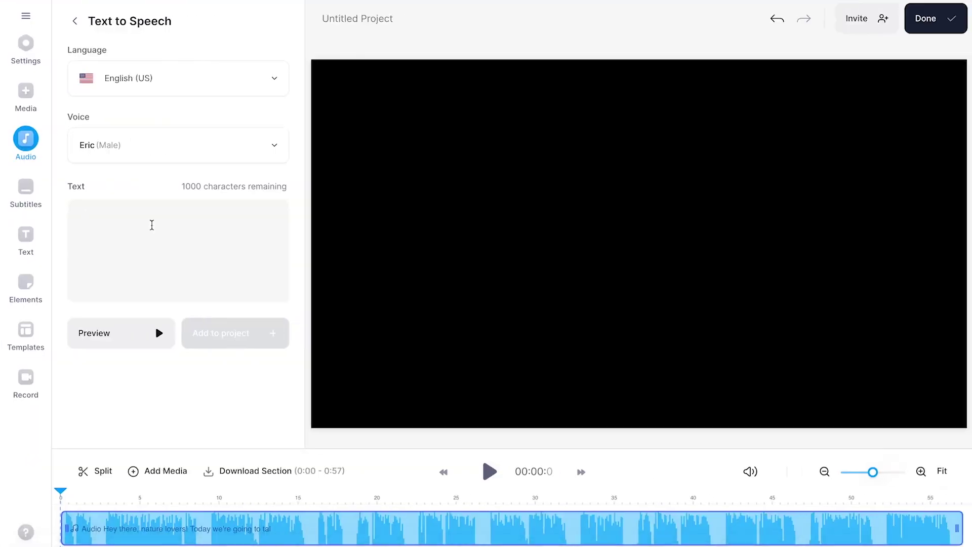
type("Fact 3: Squirrels have front teeth that never stop growing. Just like other rodents, squirrels have front teeth that never stop growing. They need to keep gnawing on things to keep their teeth from getting too long. This is why you might see squirrels chewing on tree bark or even electrical wires!  And there you have it, three fun facts about squirrels. Who knew these little critters were so fascinating?")
- Place the Fact 3 narration clip after the first narration and extend its end slightly
left_click_drag(769, 524, 744, 506)
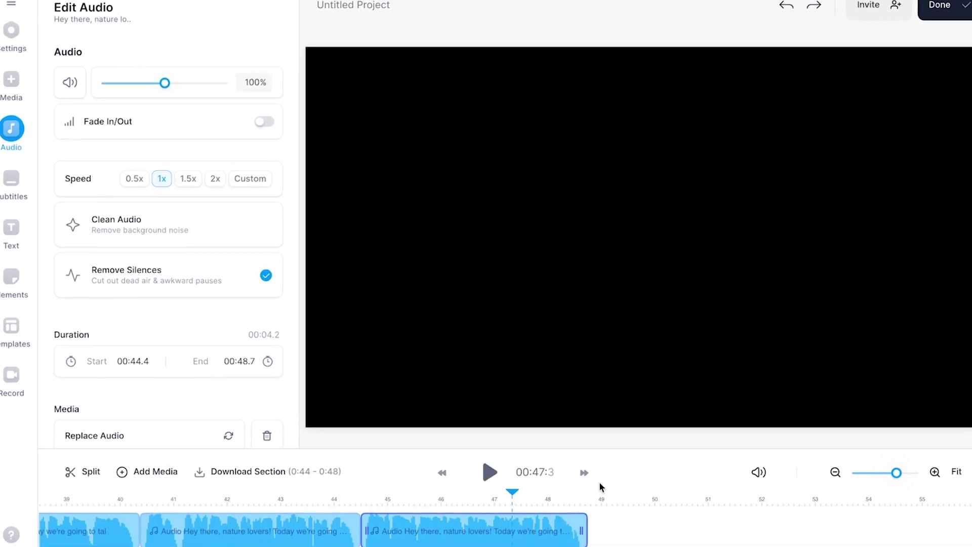
left_click_drag(483, 529, 543, 524)
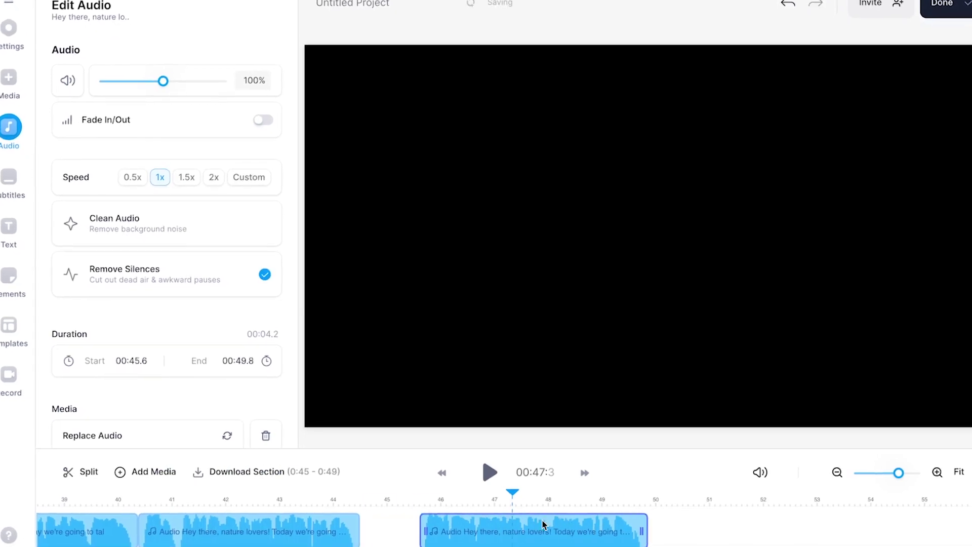
left_click_drag(644, 529, 660, 528)
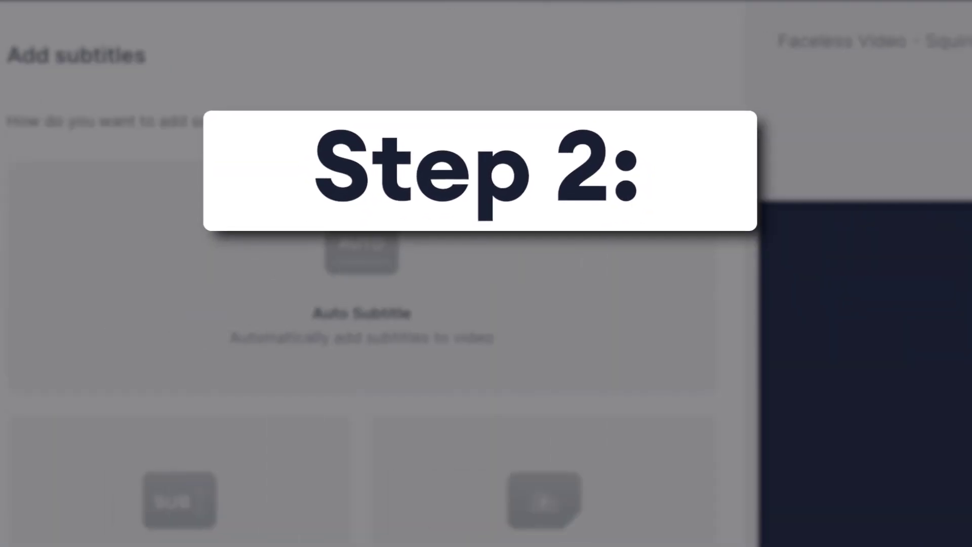
- Add a Headline Title text layer to the video
left_click(247, 284)
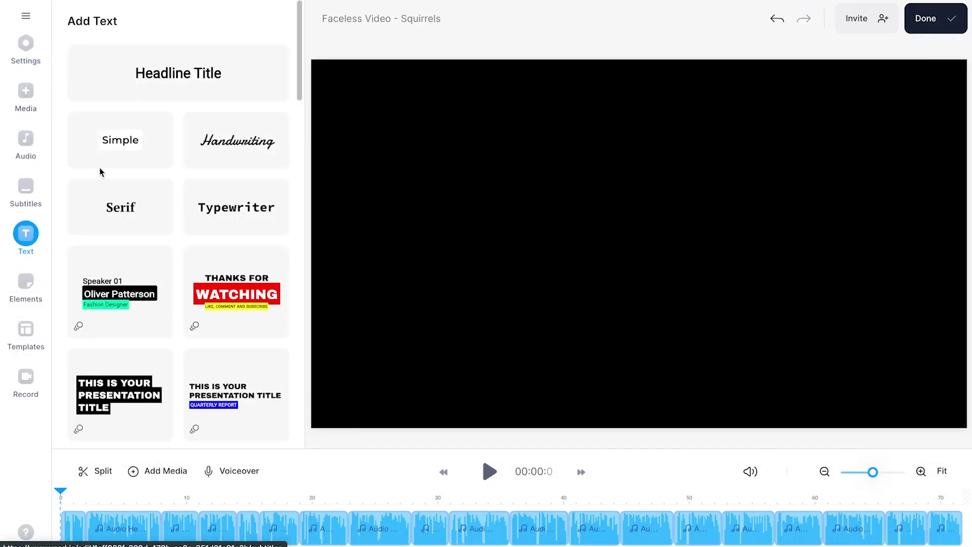
left_click(196, 88)
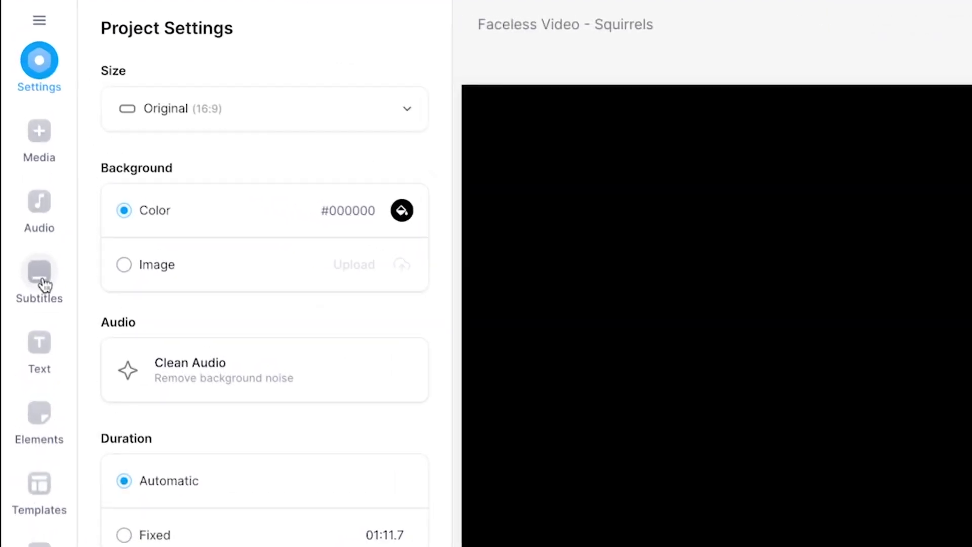
- Auto-generate subtitles from the main narration clip and bring up the export options
left_click(26, 189)
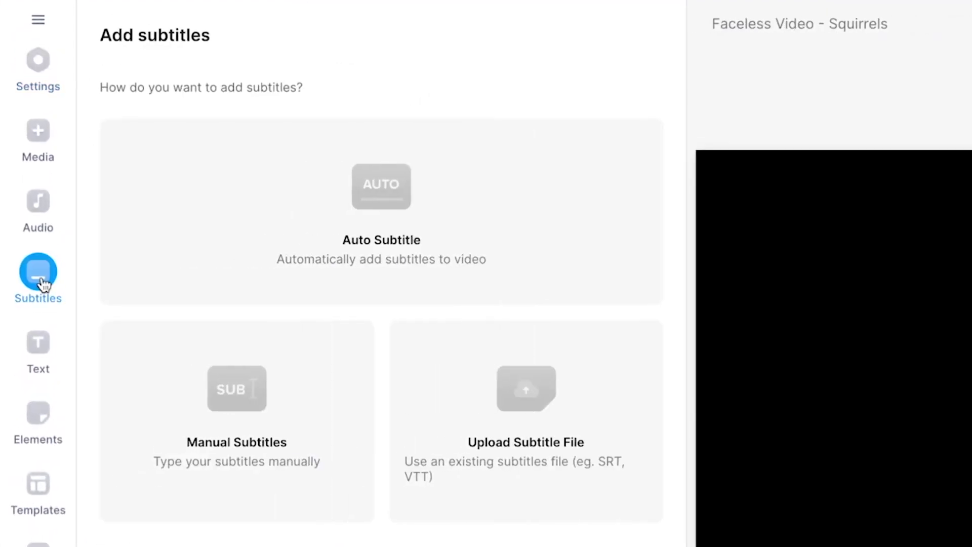
left_click(288, 215)
left_click(380, 160)
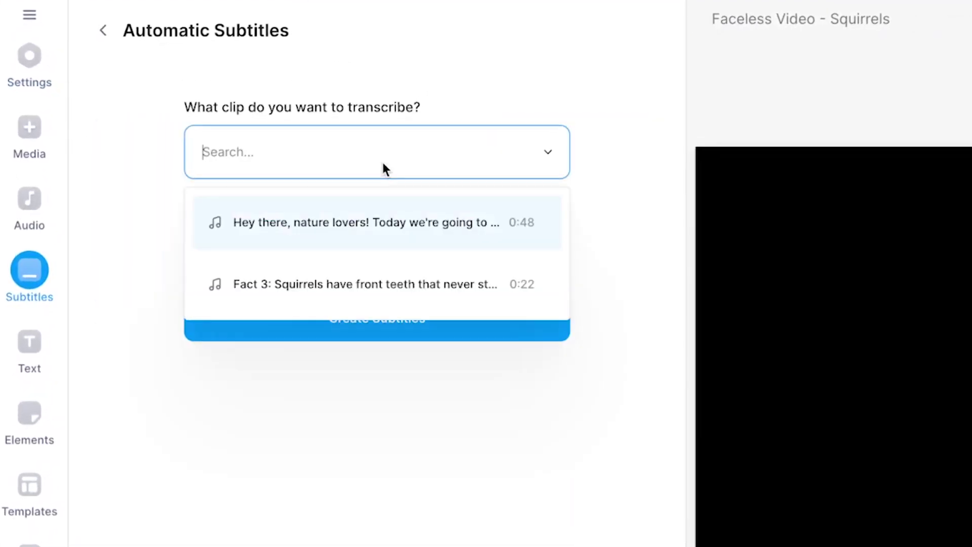
left_click(400, 243)
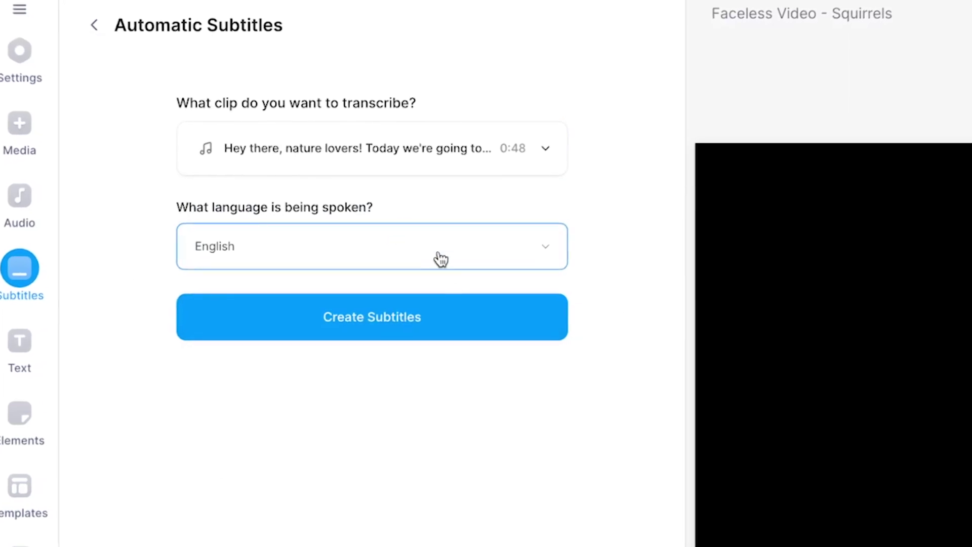
left_click(400, 334)
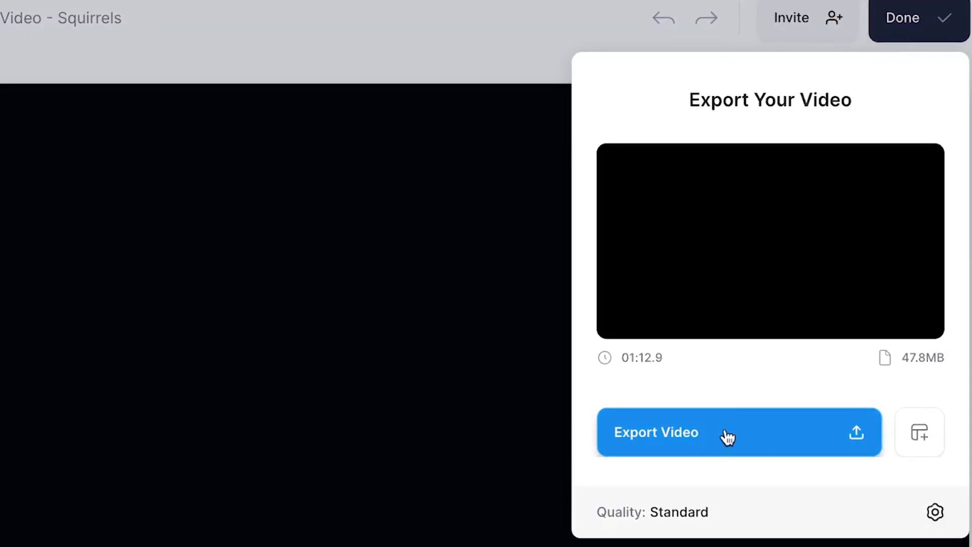
left_click(725, 435)
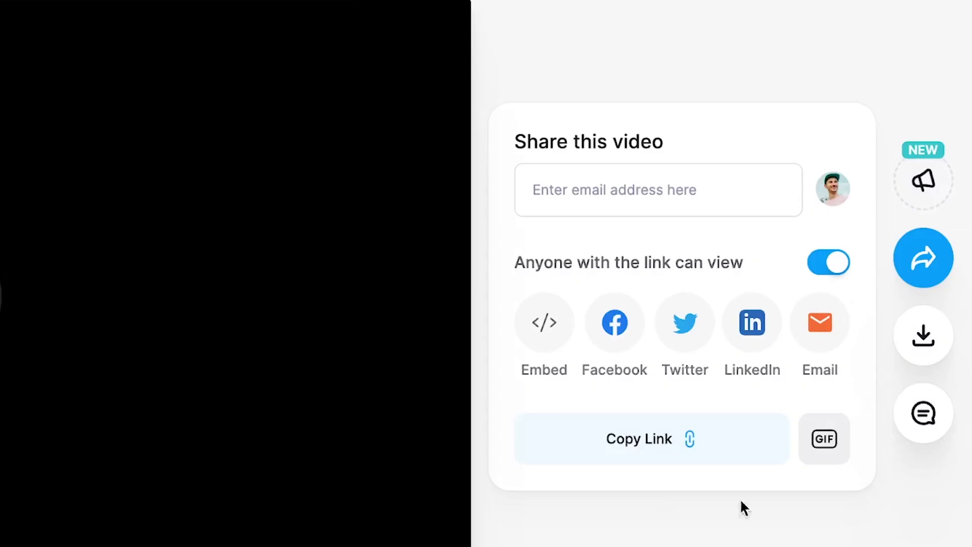
- Download the narration as an MP3 and drop it into the squirrel project
left_click(922, 354)
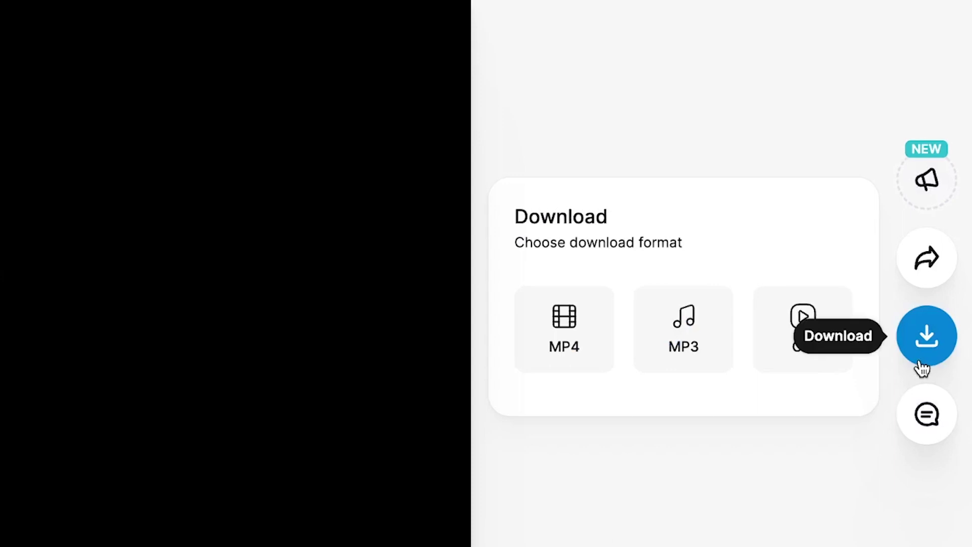
left_click(729, 360)
left_click_drag(61, 539, 245, 453)
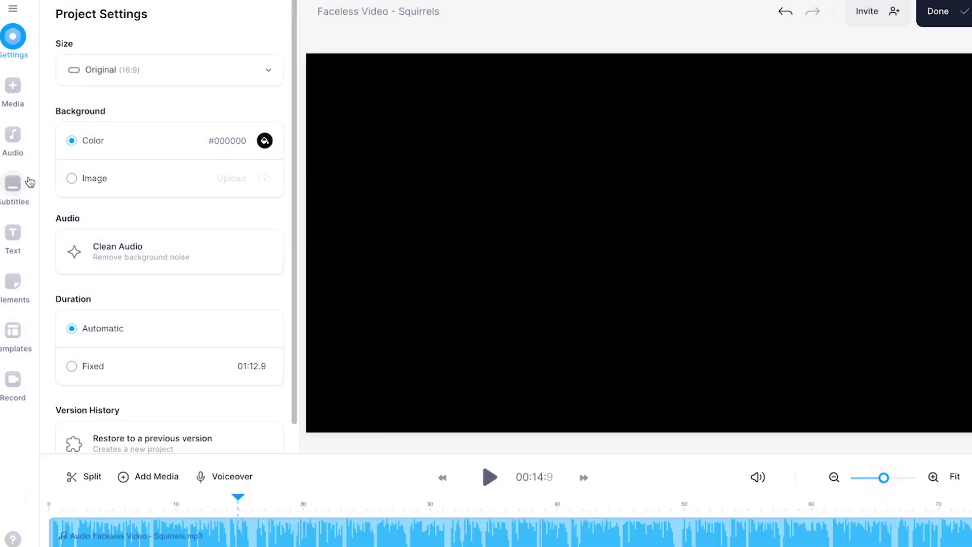
- Generate English automatic subtitles from the MP3 narration
left_click(29, 182)
left_click(134, 131)
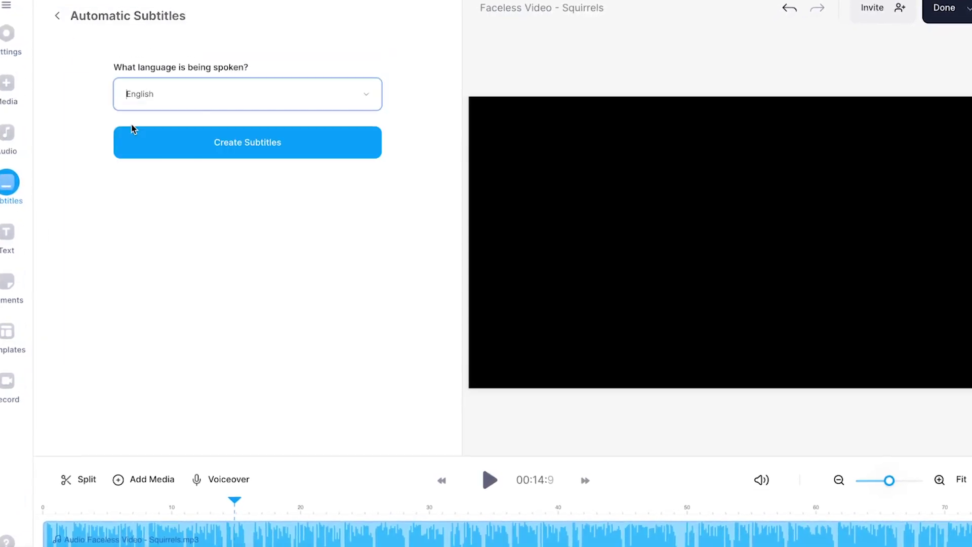
left_click(291, 143)
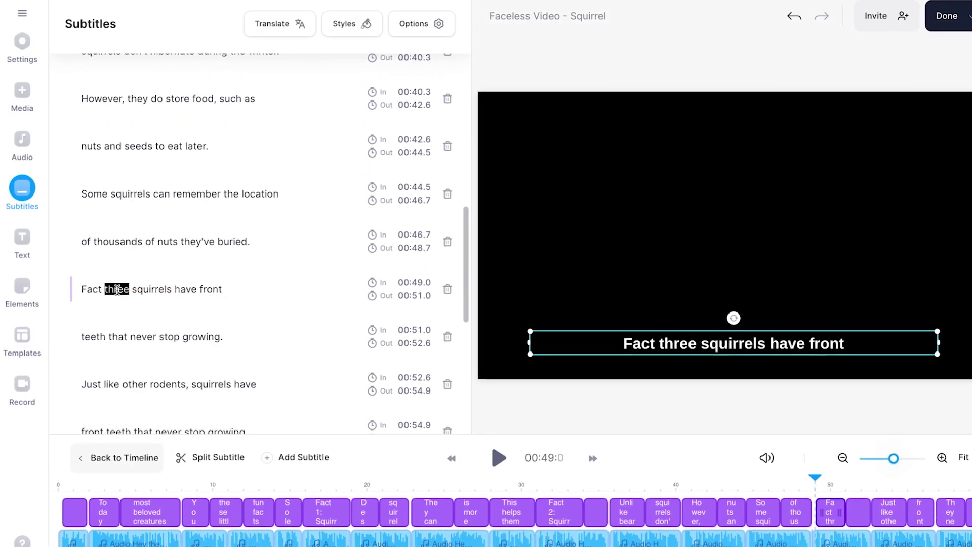
- Replace 'three' with '3:' so the subtitle reads 'Fact 3: Squirrels have front'
type("3:")
scroll(130, 363, "up", 5)
scroll(185, 218, "up", 10)
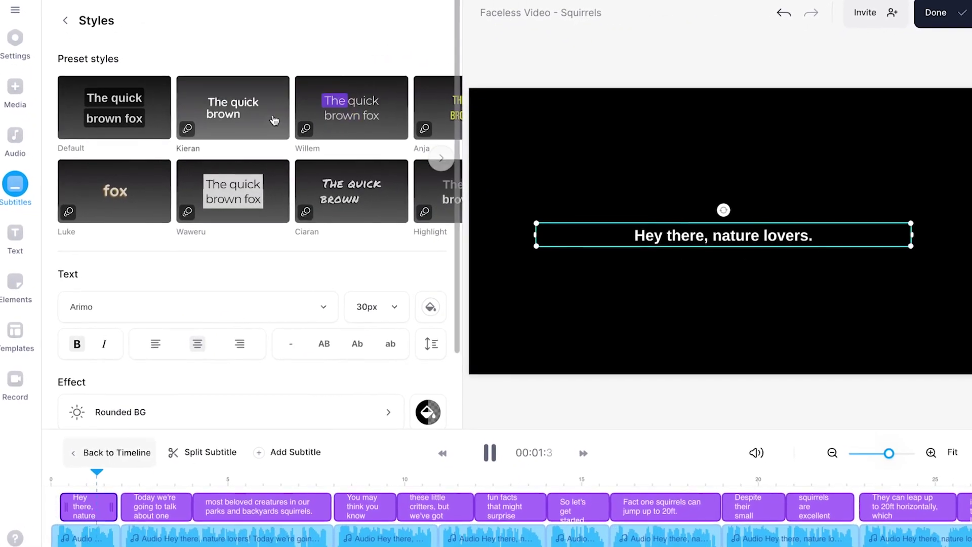
- Give the subtitles a yellow Bebas Neue preset style with Shadow at 36px, then preview
left_click(384, 105)
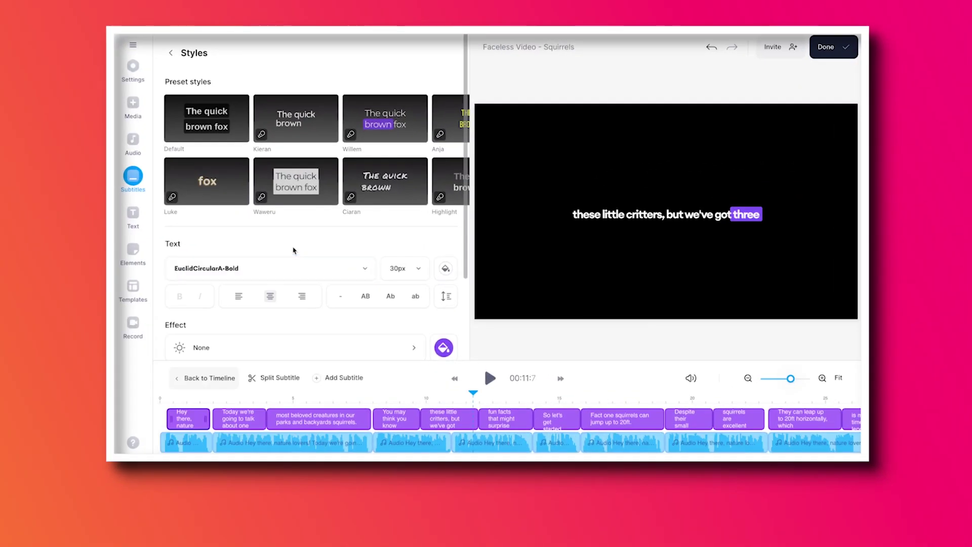
scroll(320, 257, "down", 2)
left_click(405, 241)
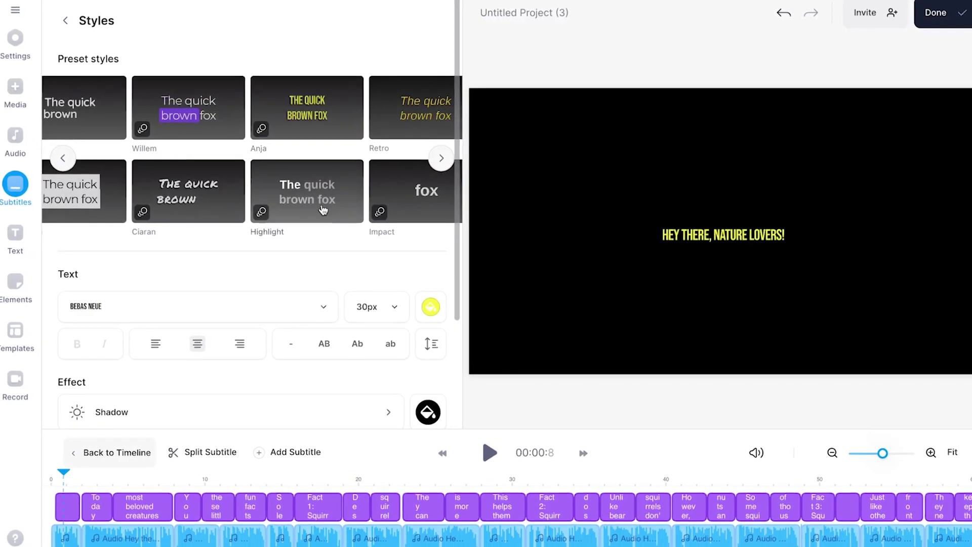
left_click(372, 306)
left_click(375, 446)
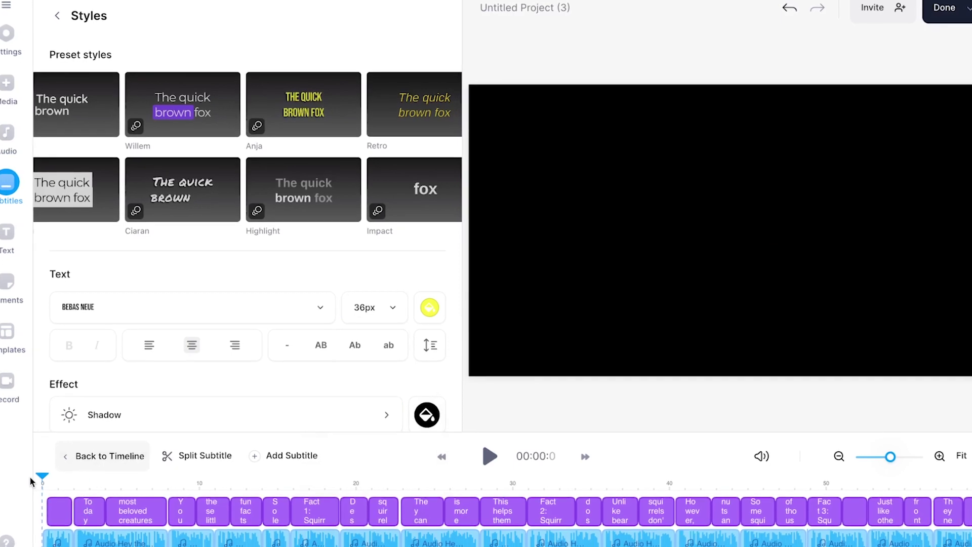
key("space")
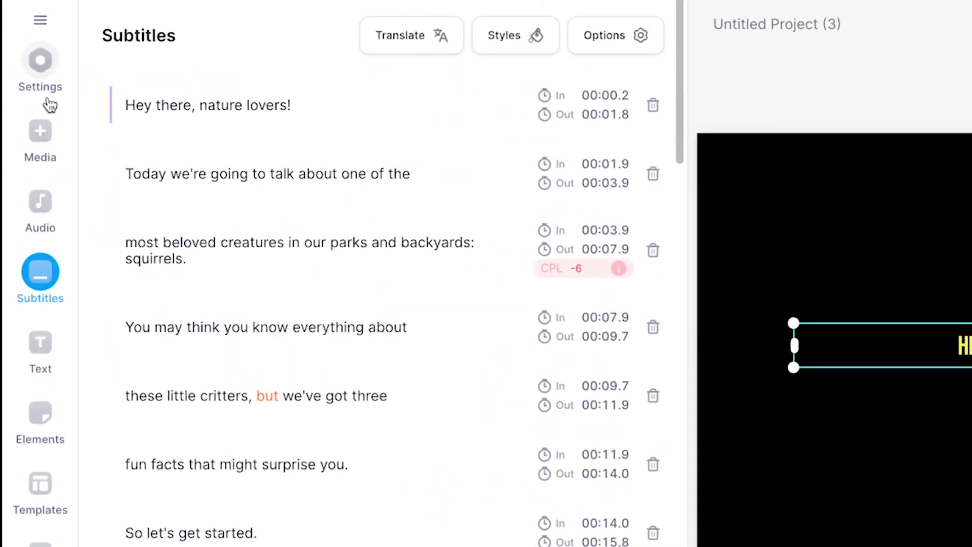
- From the Media panel, search the Stock Videos library for 'squirrel'
left_click(36, 130)
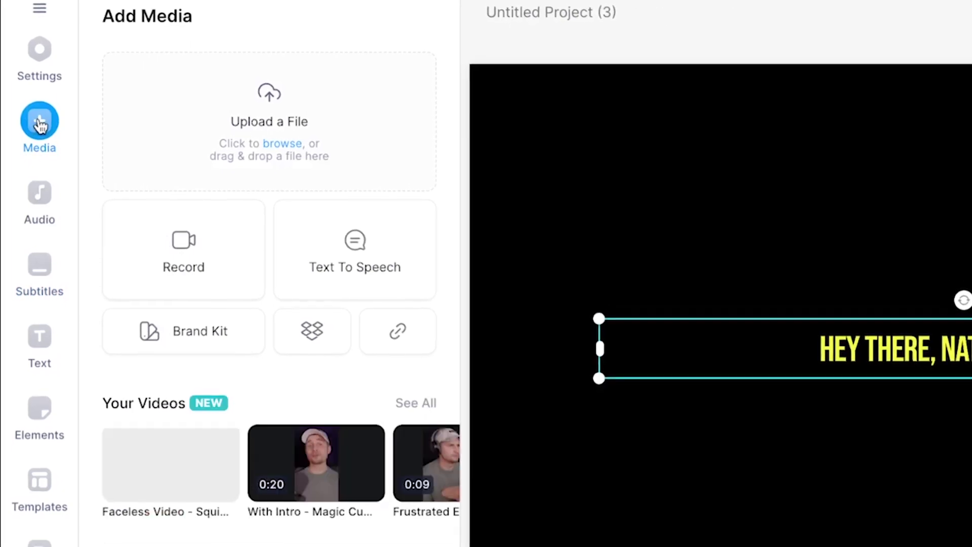
scroll(99, 213, "down", 8)
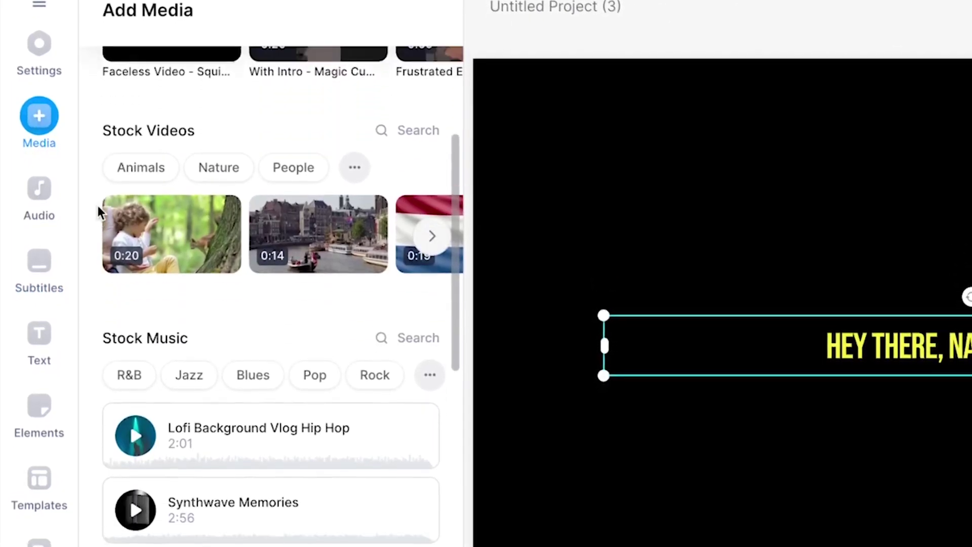
scroll(99, 211, "up", 1)
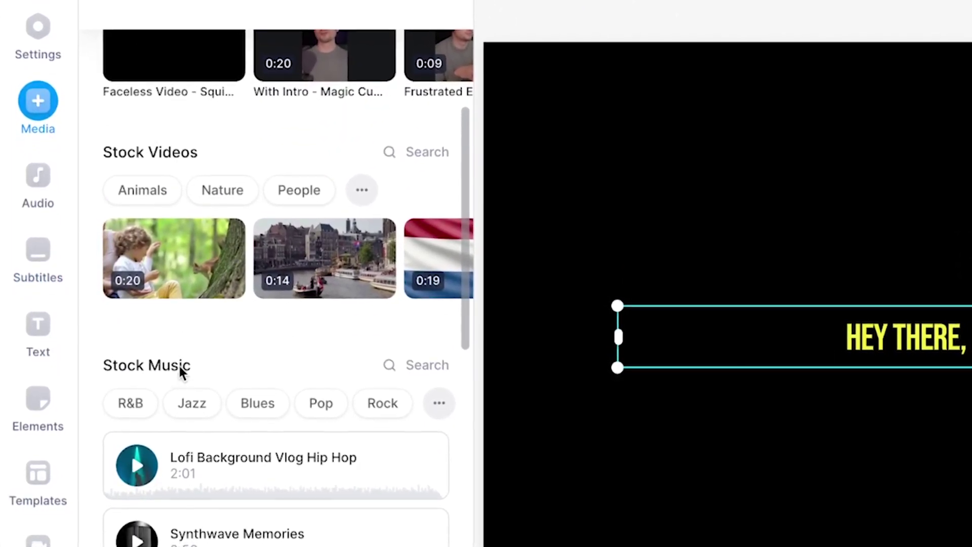
scroll(273, 456, "down", 1)
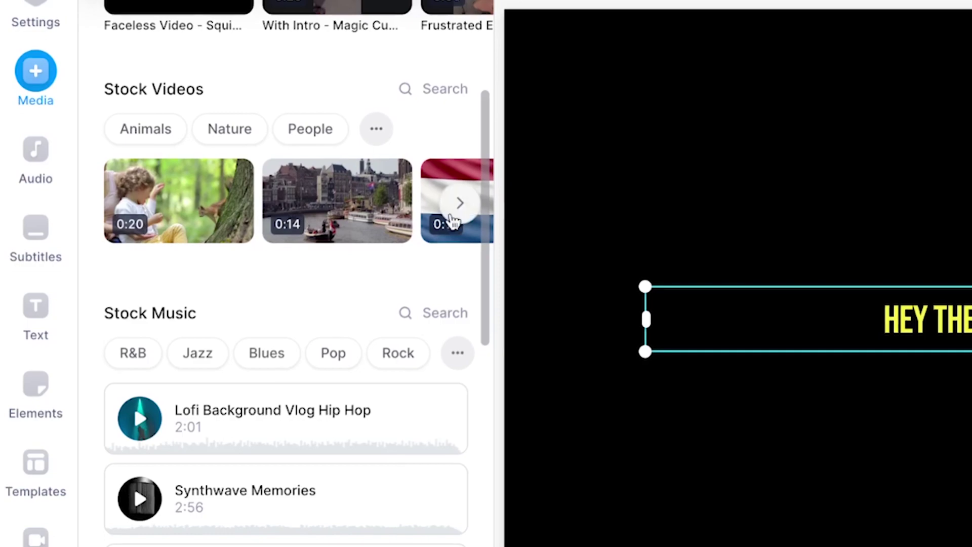
left_click(447, 86)
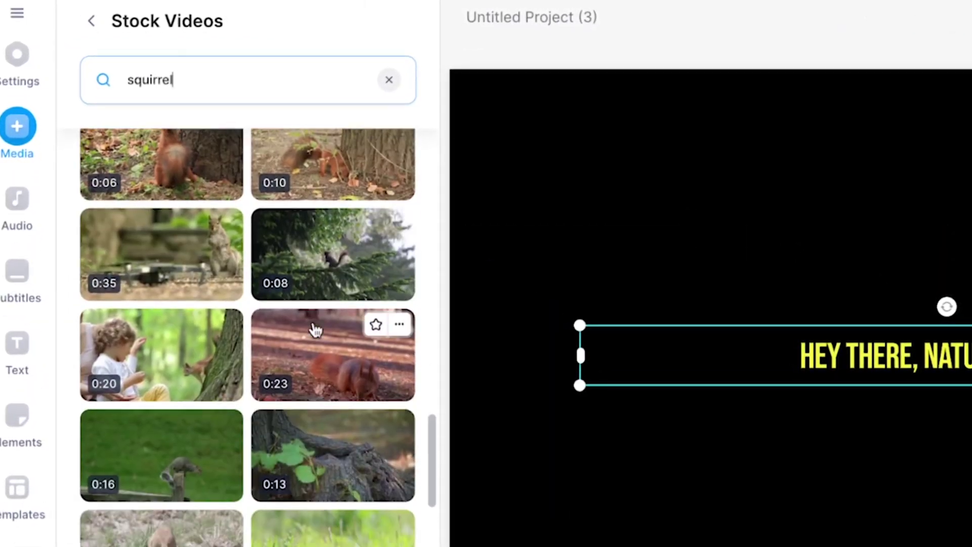
- Add the 0:20 stock clip of a girl feeding a squirrel and trim it to end at 00:15
left_click(179, 364)
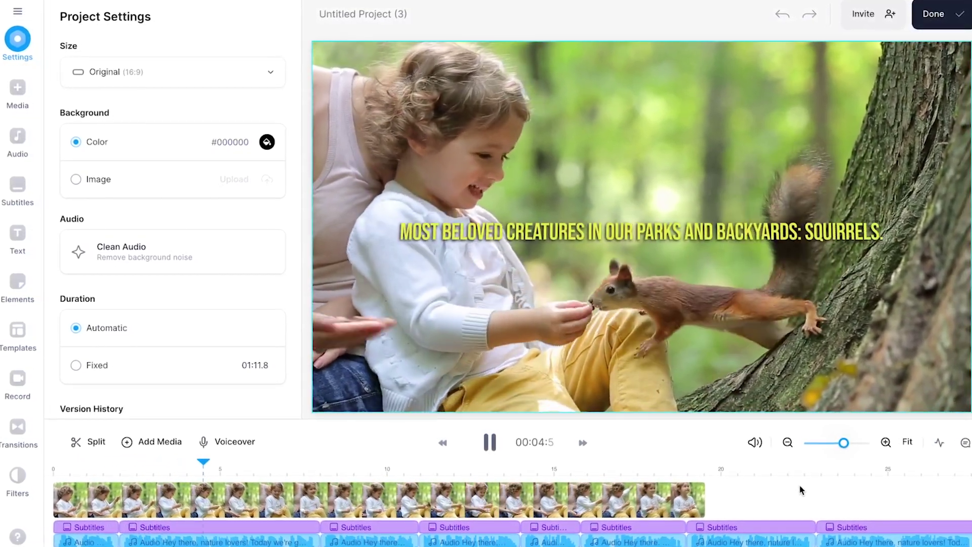
mouse_move(759, 455)
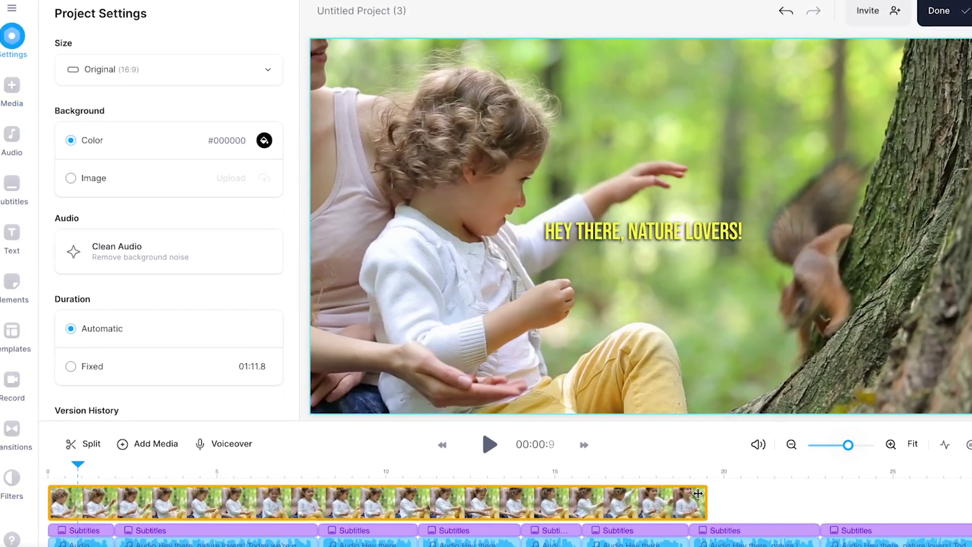
left_click_drag(697, 500, 565, 495)
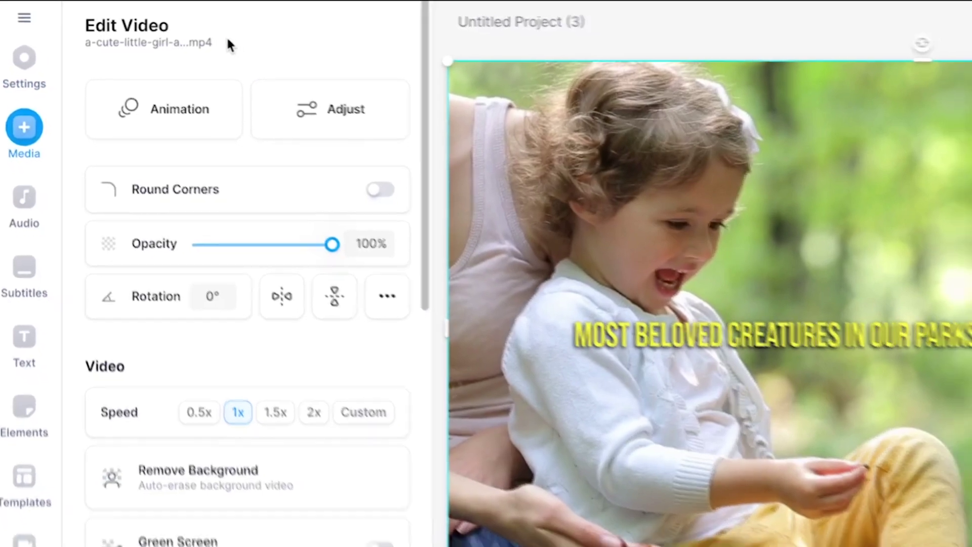
- Give the opening squirrel clip a Fade animation and lower its brightness to about -30
left_click(188, 113)
left_click(248, 125)
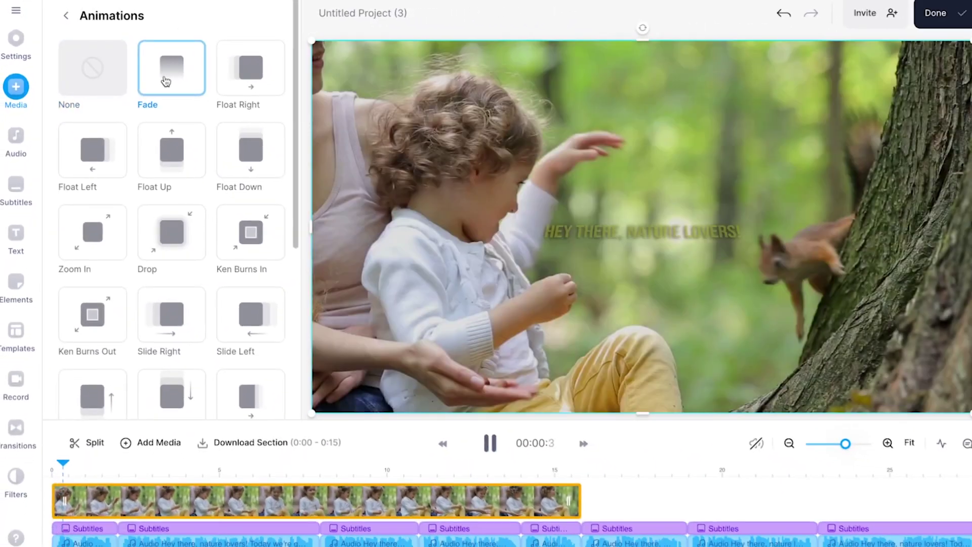
left_click(65, 16)
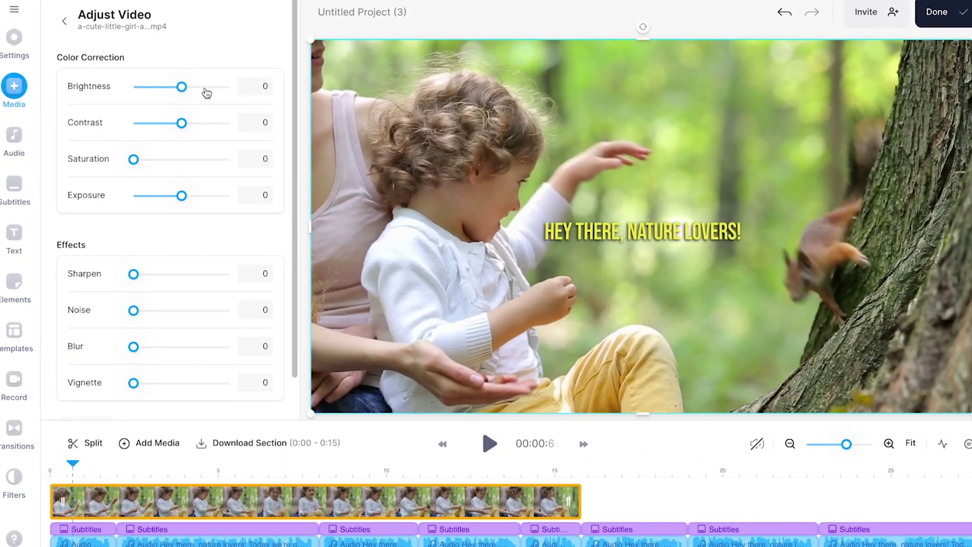
left_click_drag(184, 90, 159, 87)
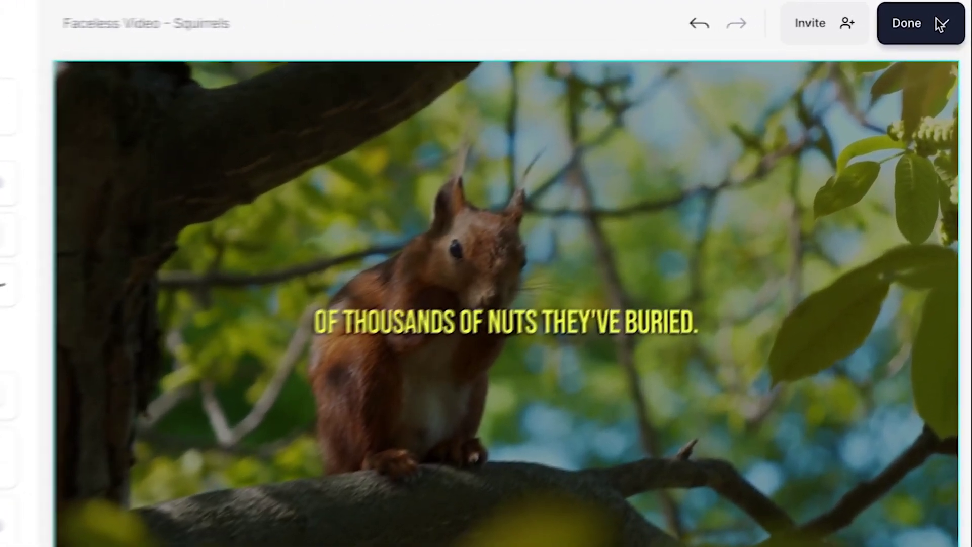
- Set the export quality to HD and render the 01:11.7 squirrel video
left_click(946, 21)
left_click(799, 329)
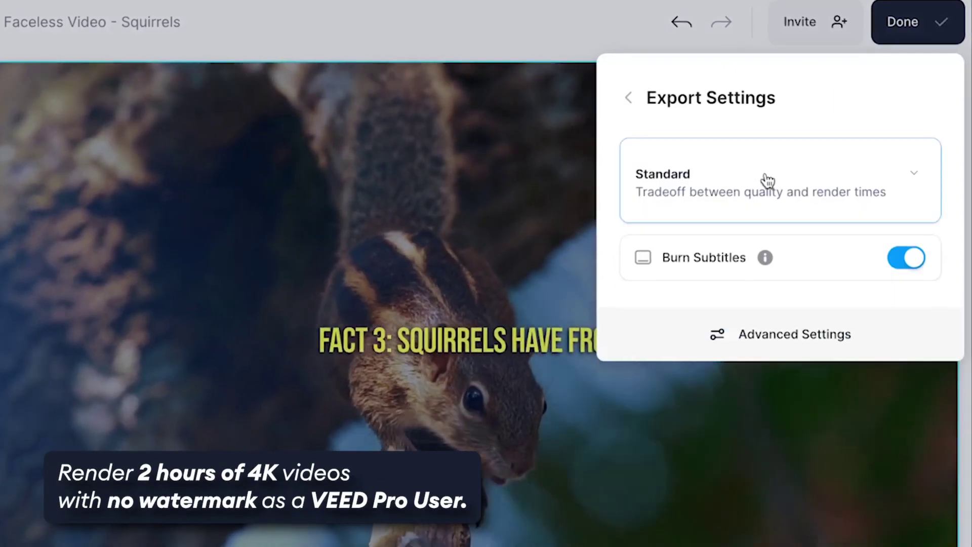
left_click(755, 191)
scroll(758, 222, "down", 2)
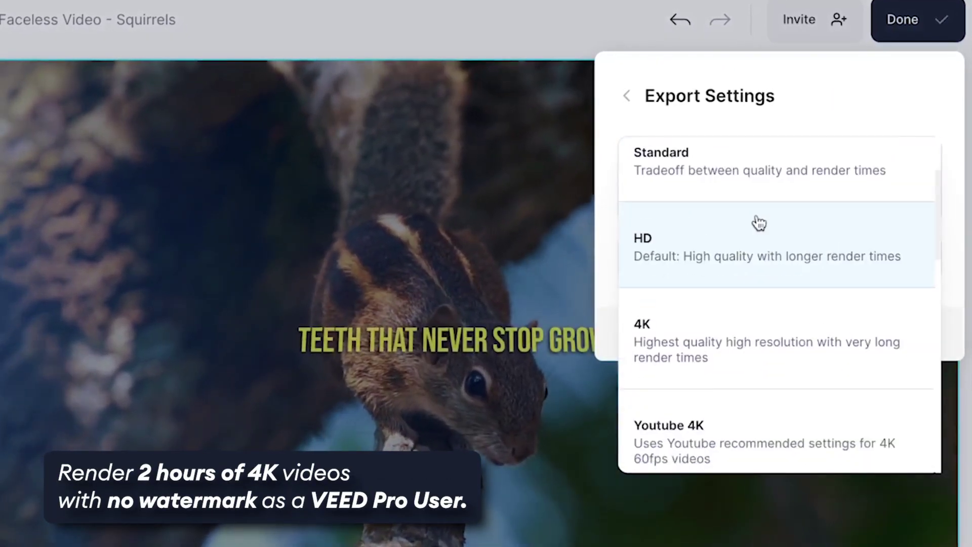
scroll(758, 223, "down", 1)
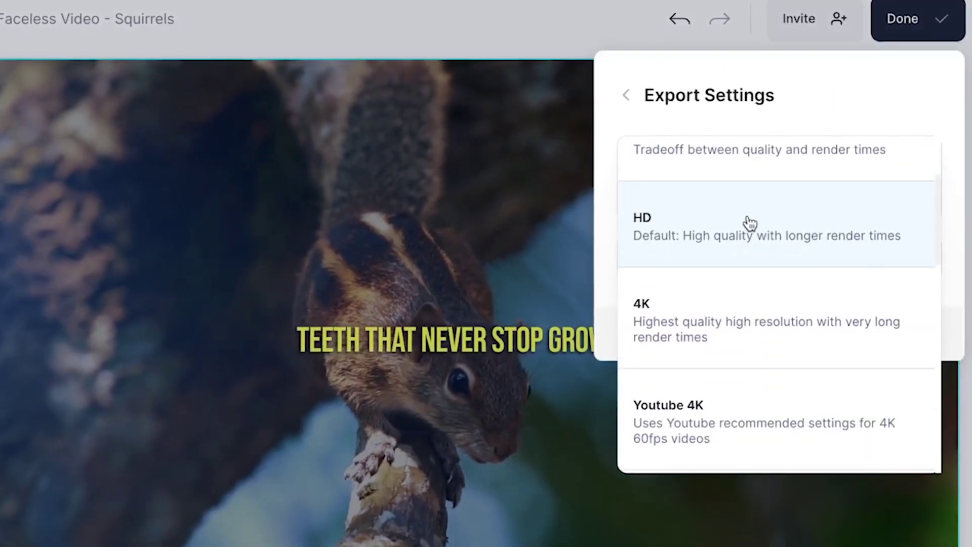
left_click(749, 223)
left_click(624, 92)
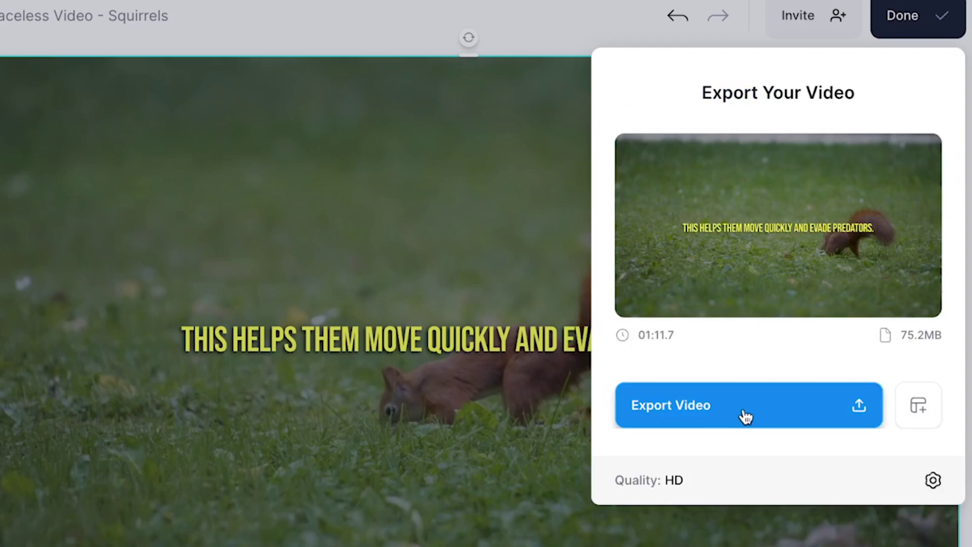
left_click(744, 418)
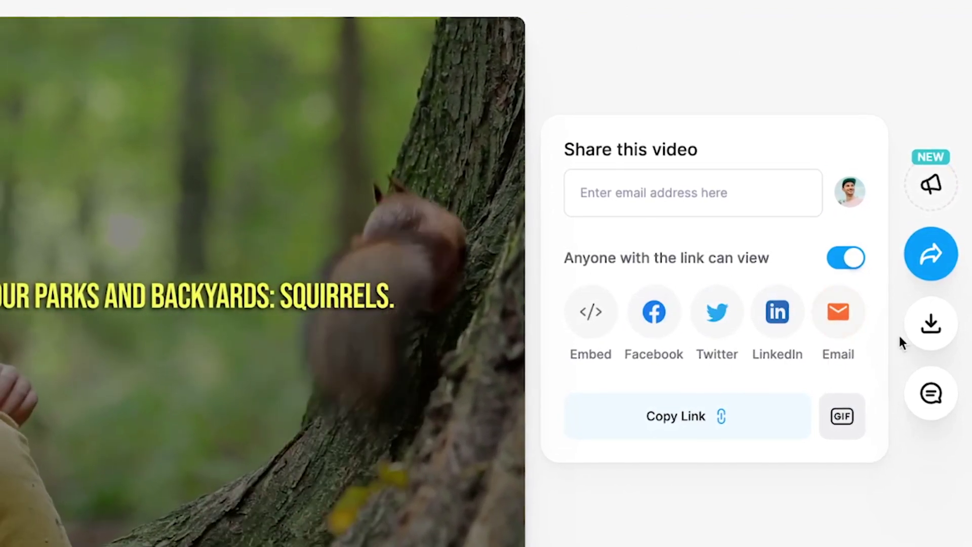
- Show the MP4, MP3 and GIF download options for the exported squirrel video
left_click(935, 338)
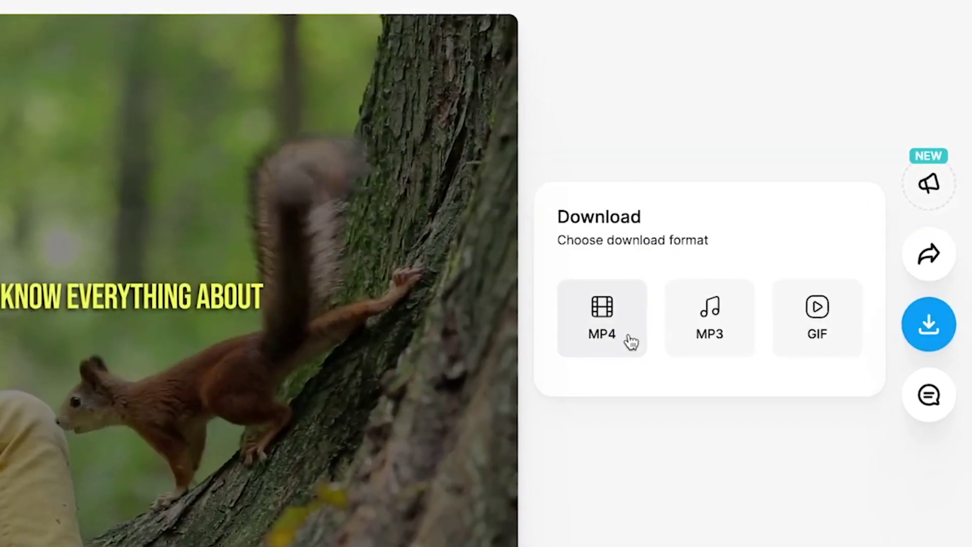